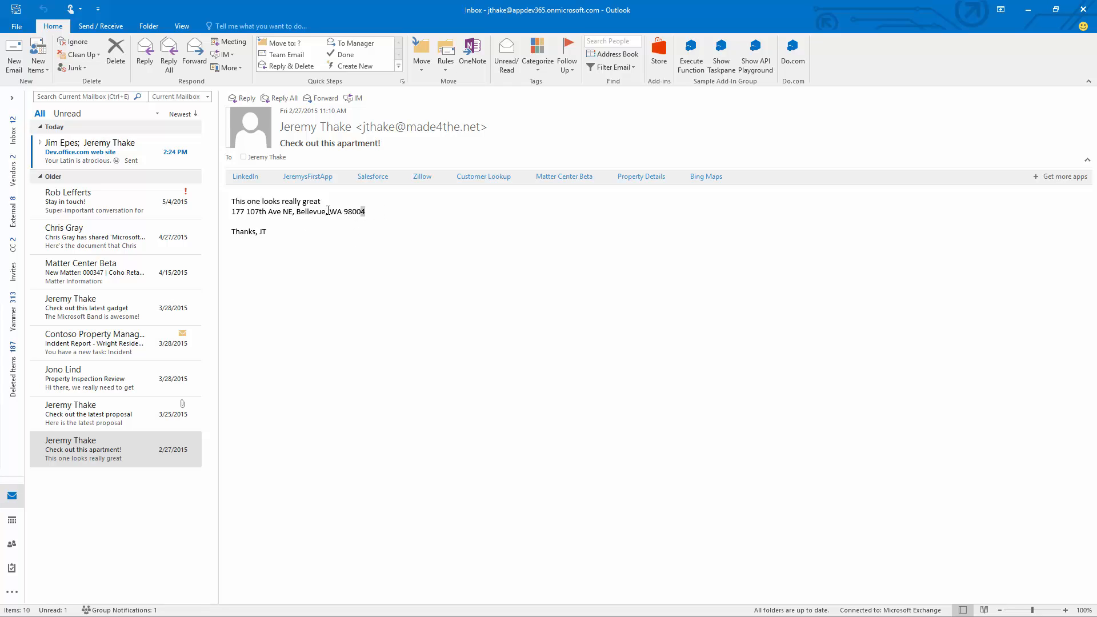
left_click_drag(327, 212, 229, 212)
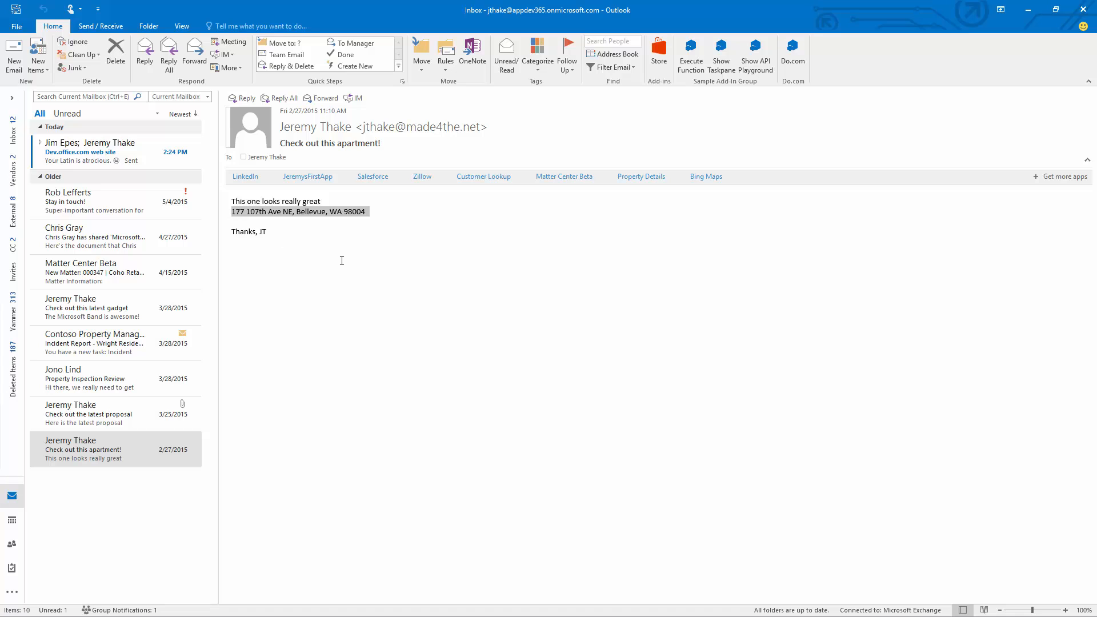
Copy the address into Bing, search it, and open the Bing Maps result pinned near Bellevue.
key("ctrl+c")
key("alt+Tab")
key("ctrl+v")
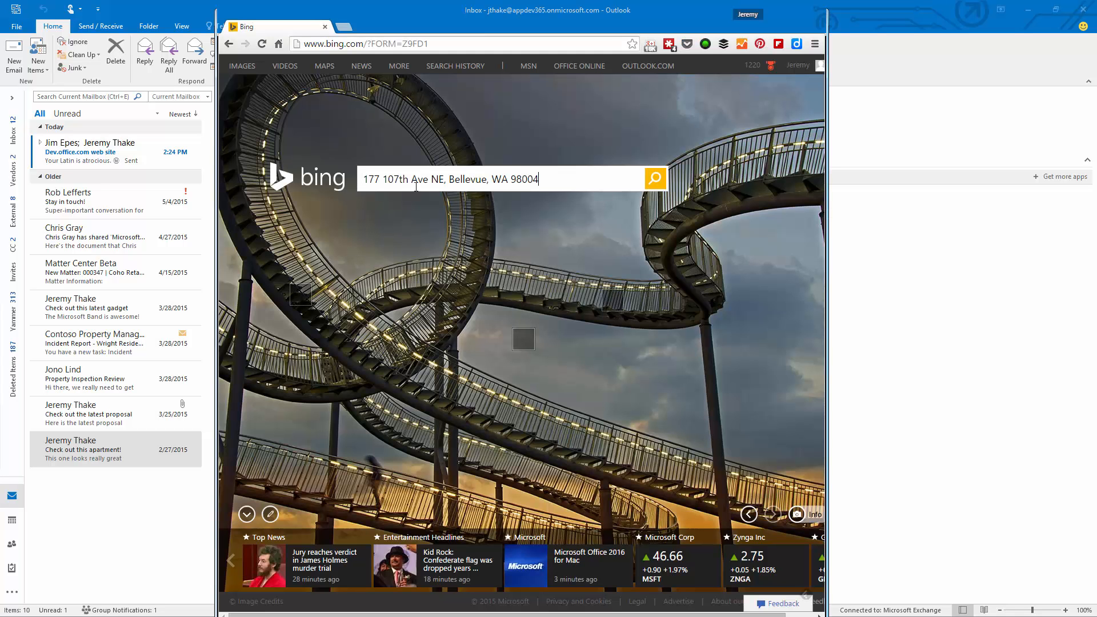
left_click(654, 180)
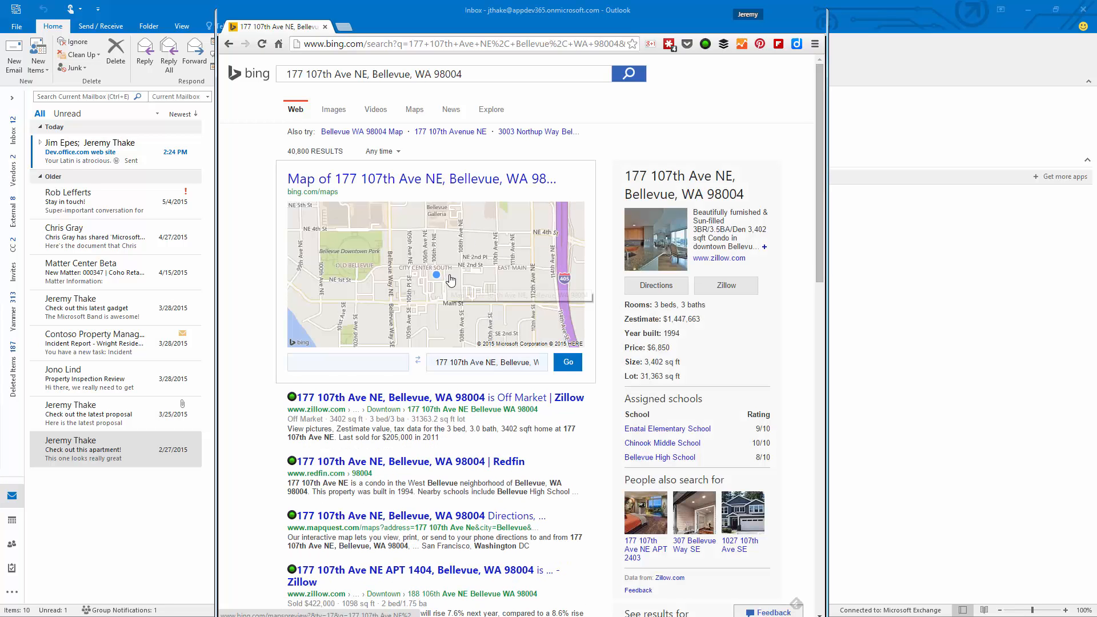
left_click(458, 289)
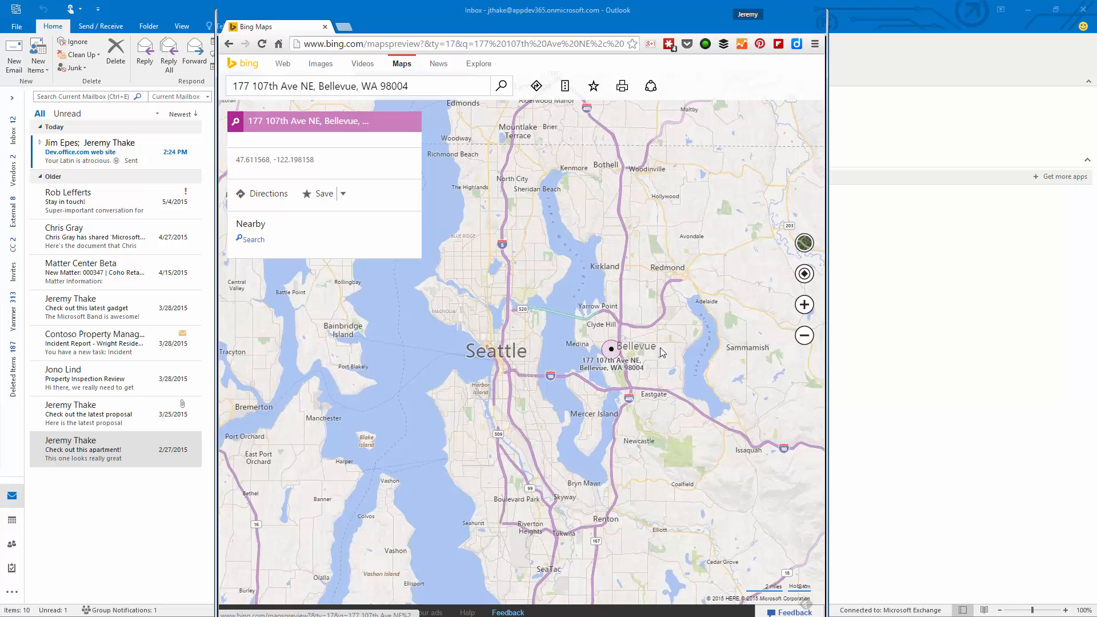
Zoom the map in on the downtown Bellevue pin to street level, then close the browser.
left_click(804, 304)
left_click(804, 304)
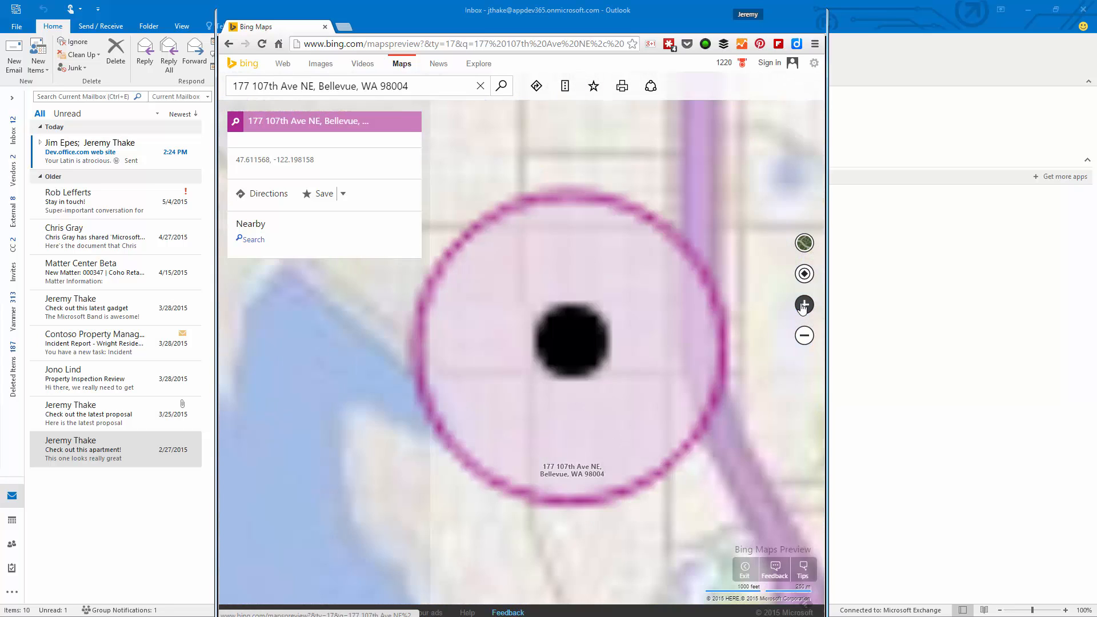
left_click(805, 337)
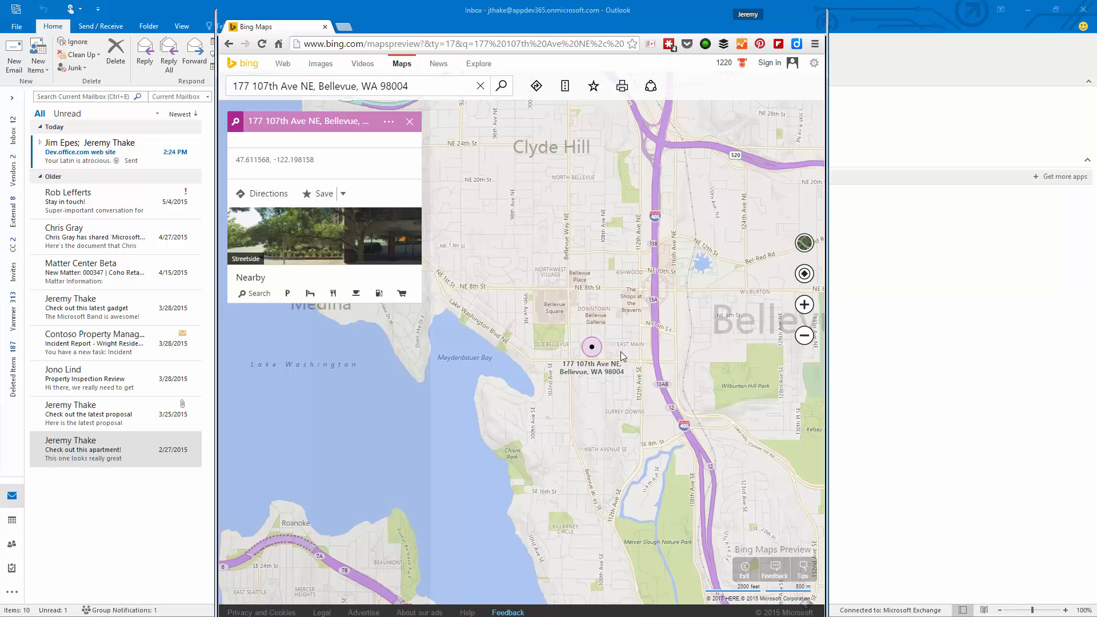
left_click(868, 330)
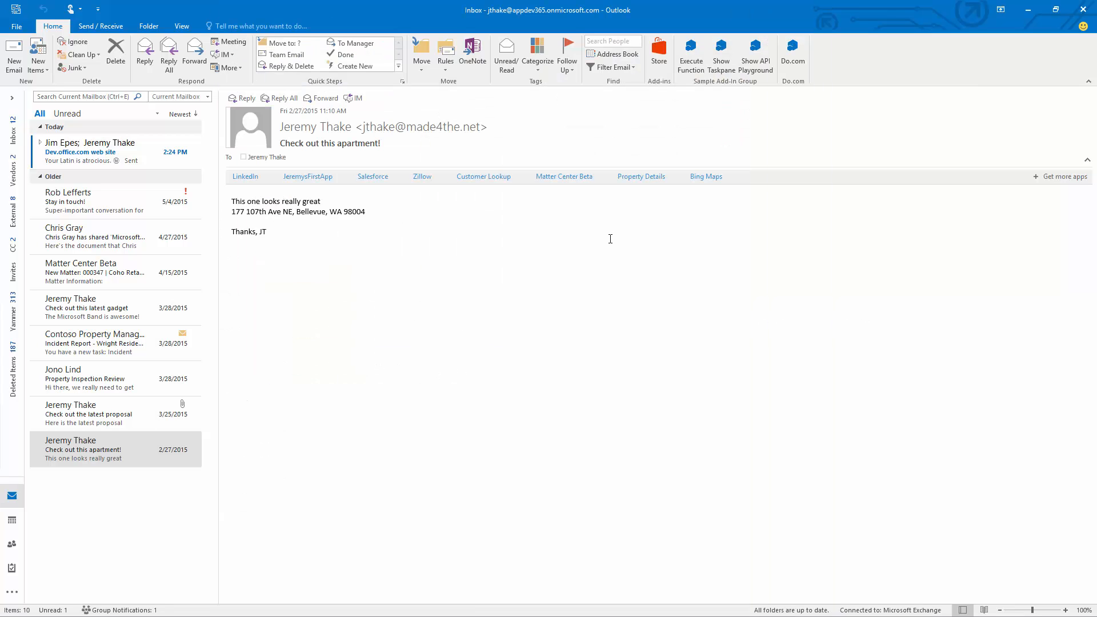
left_click(715, 179)
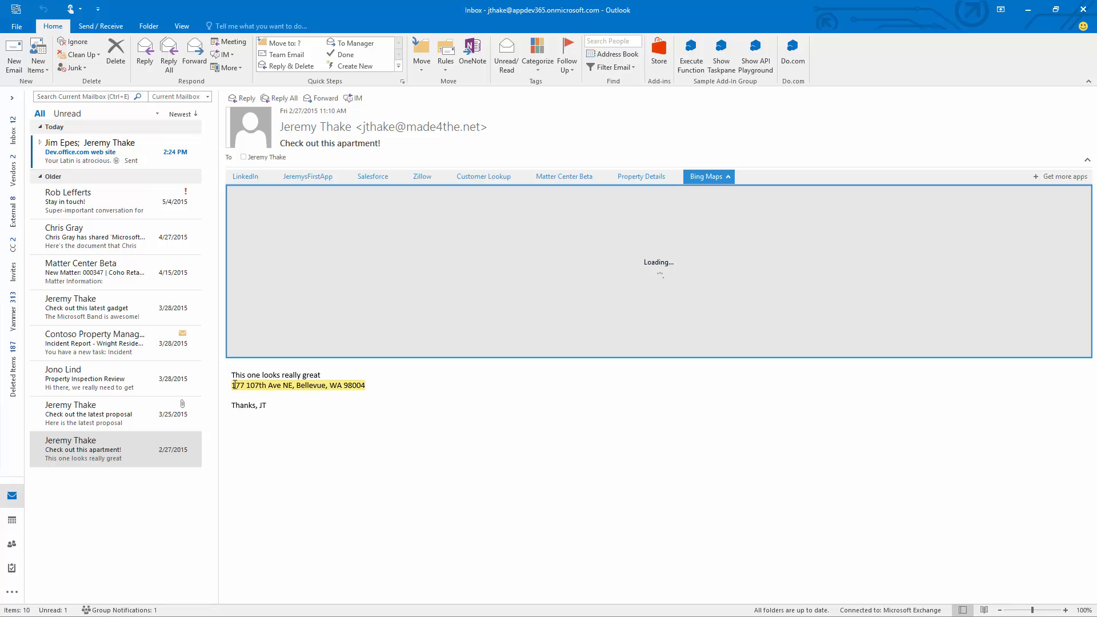
left_click_drag(233, 385, 368, 385)
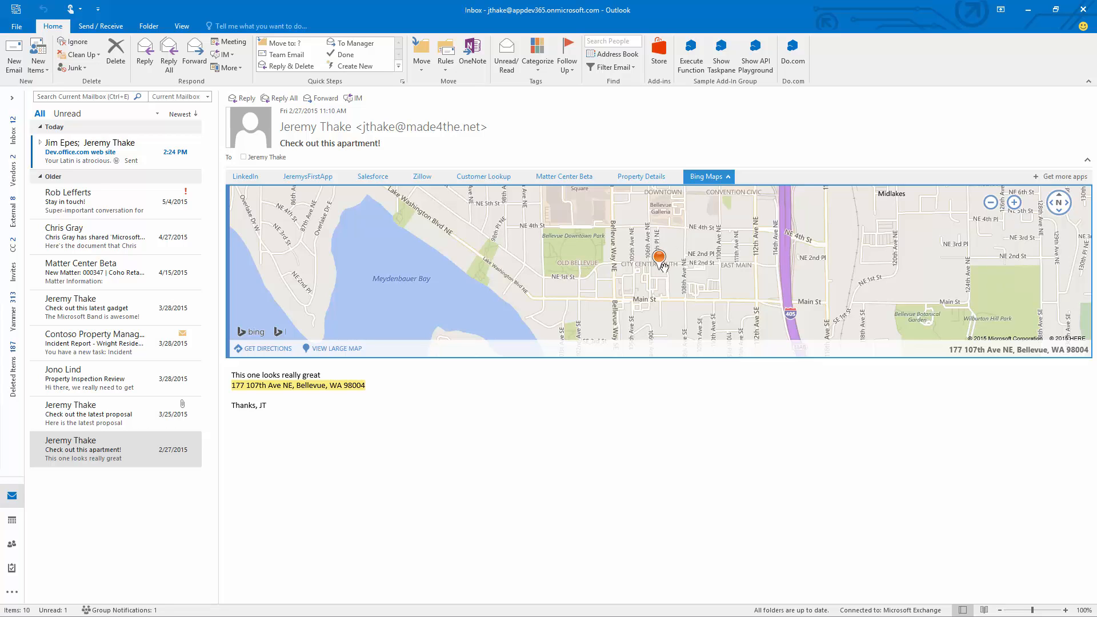
left_click(1014, 202)
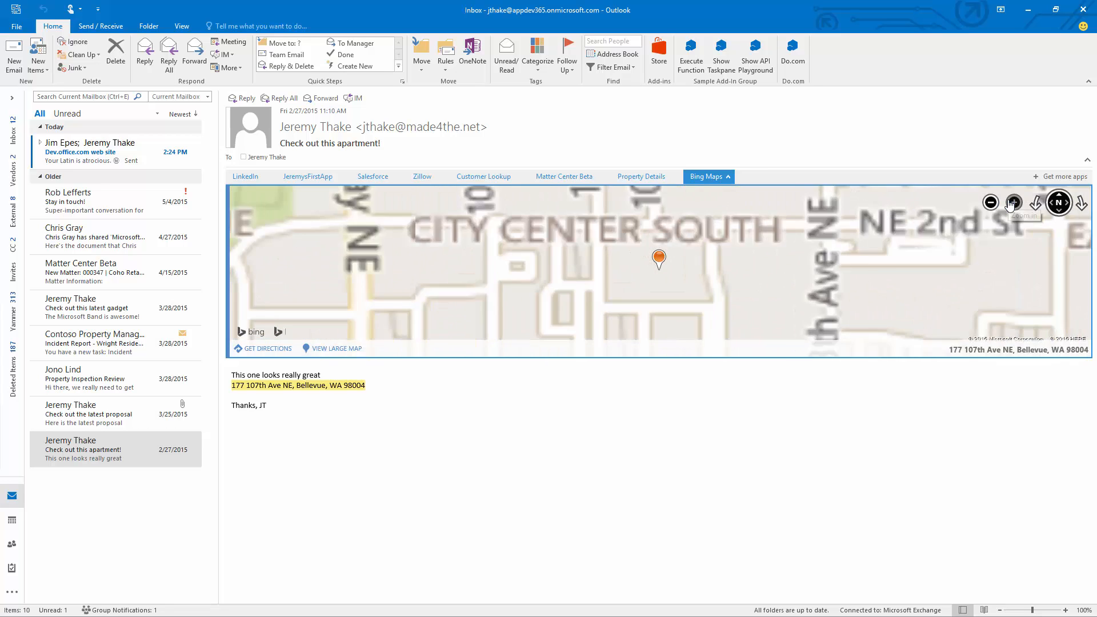
left_click(1012, 202)
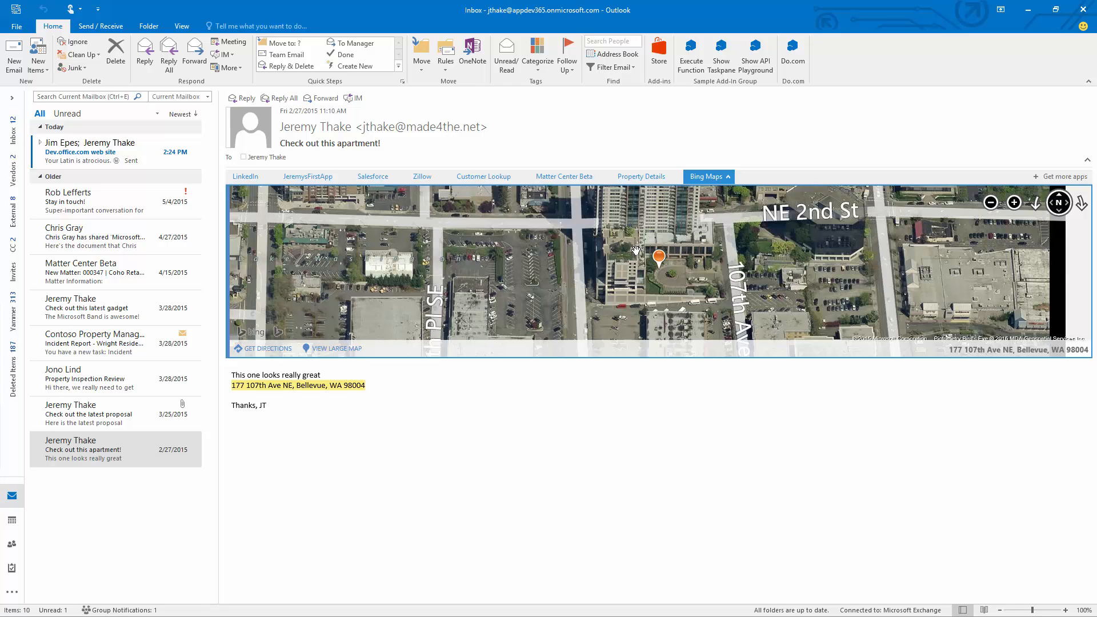
left_click(707, 177)
Select the address line in the web email, then clear the selection.
left_click_drag(232, 212, 368, 212)
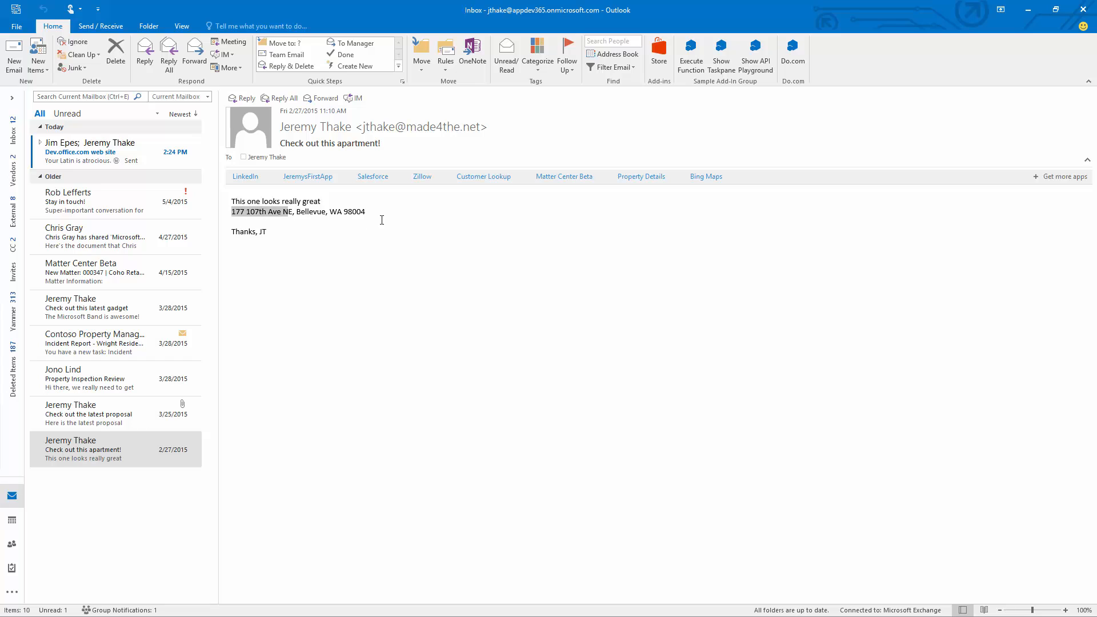
left_click(354, 281)
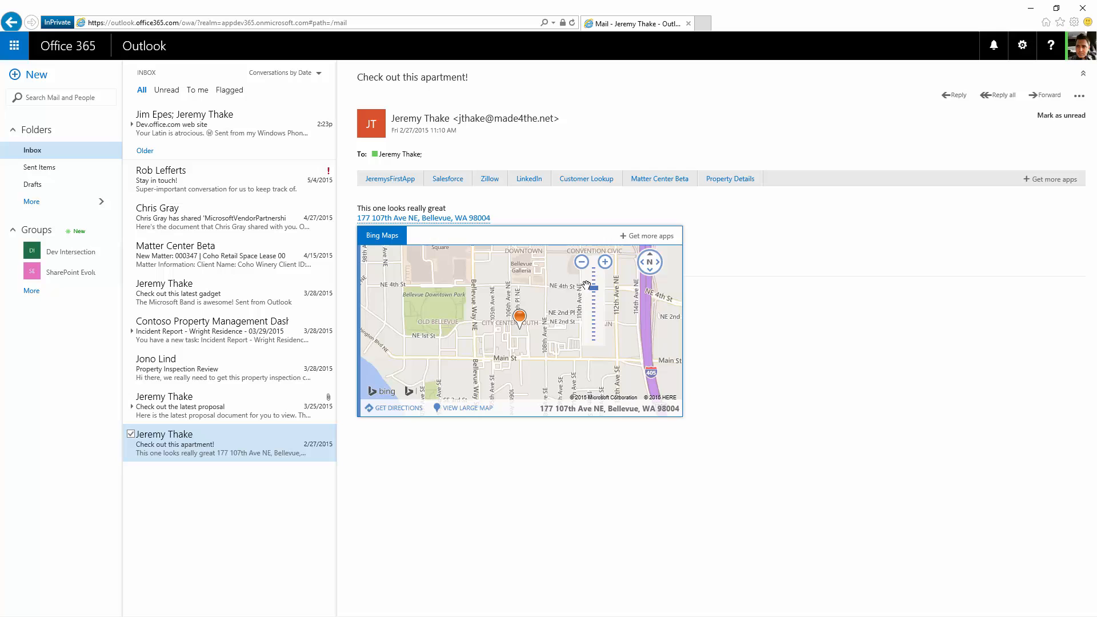
Zoom the add-in map to aerial view of the building, then collapse the Bing Maps add-in.
left_click(604, 263)
left_click(604, 262)
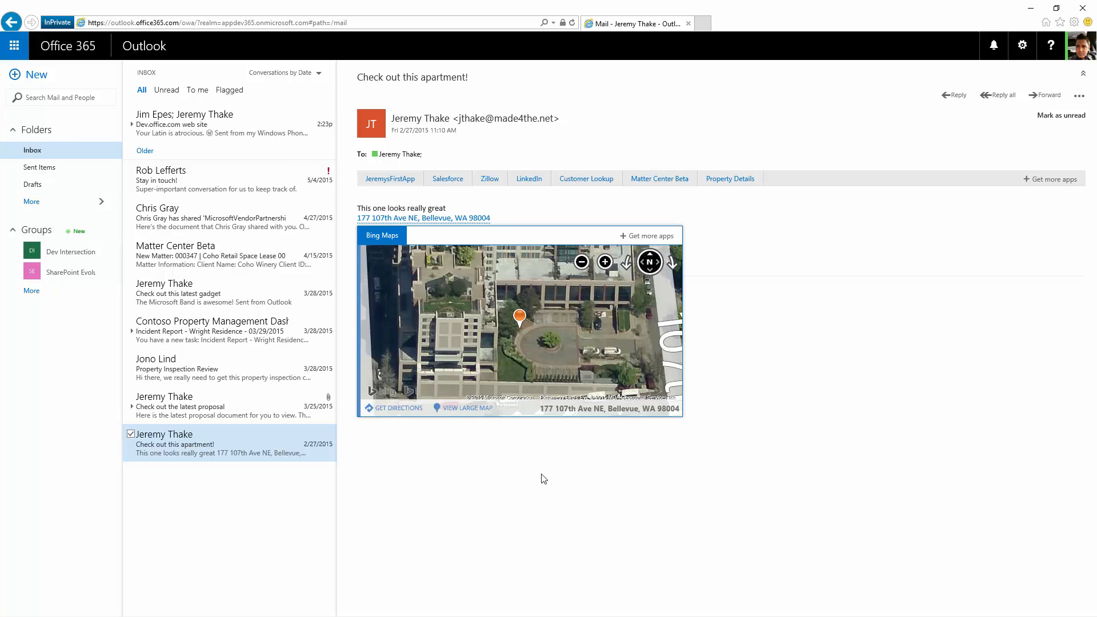
left_click(426, 219)
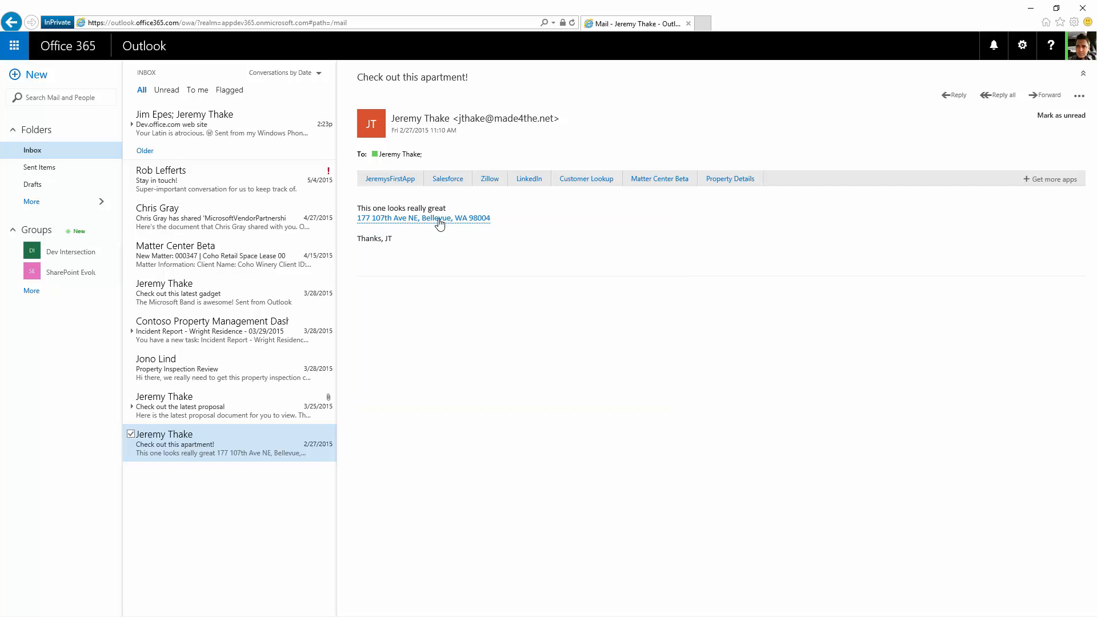